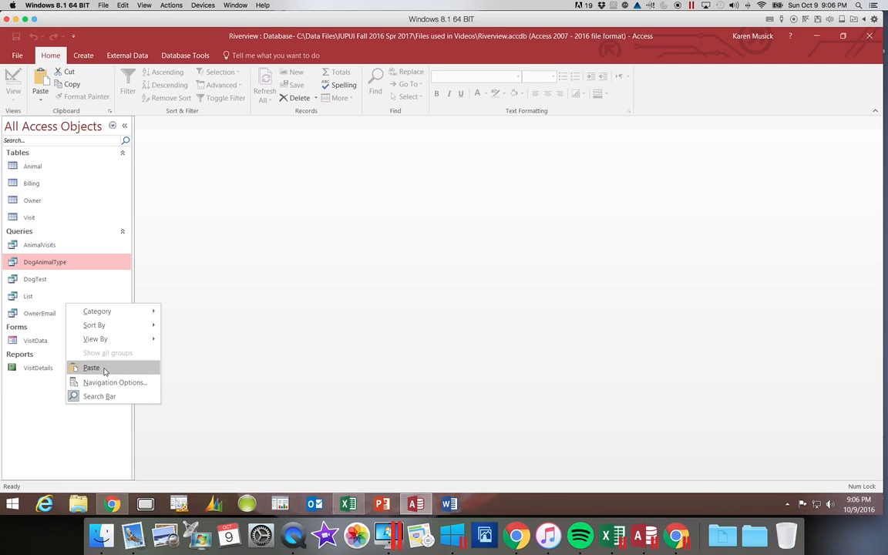
Paste the copied DogAnimalType query as a new query named EarlierVisits
{"action": "left_click", "coordinate": [105, 370]}
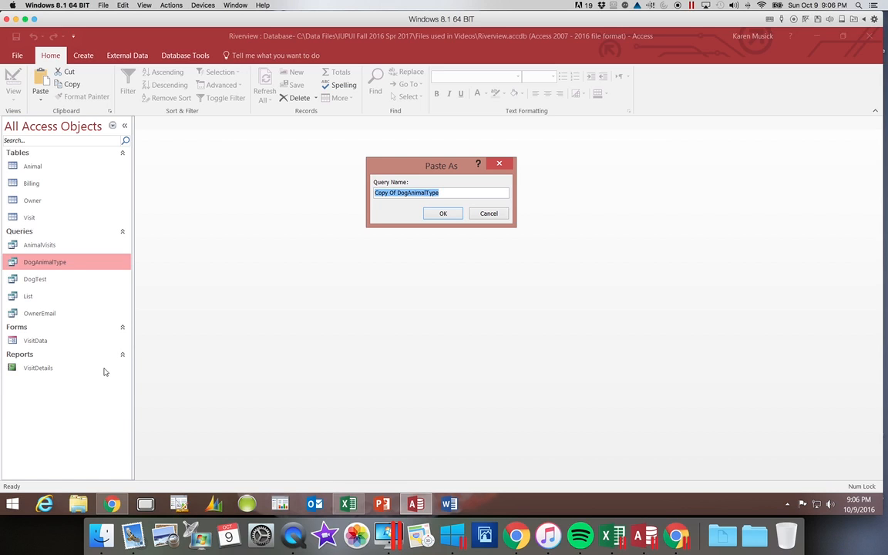
{"action": "type", "text": "Ea"}
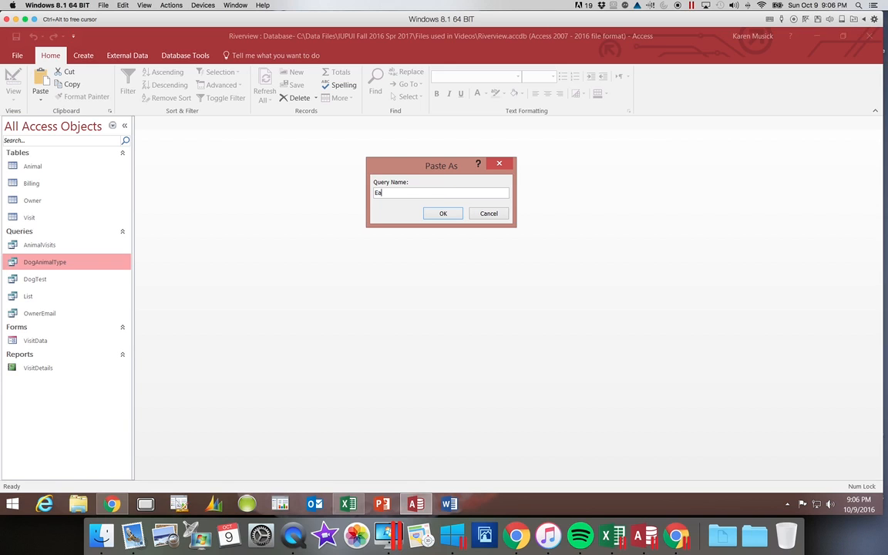
{"action": "type", "text": "rlierVisits"}
{"action": "key", "text": "Return"}
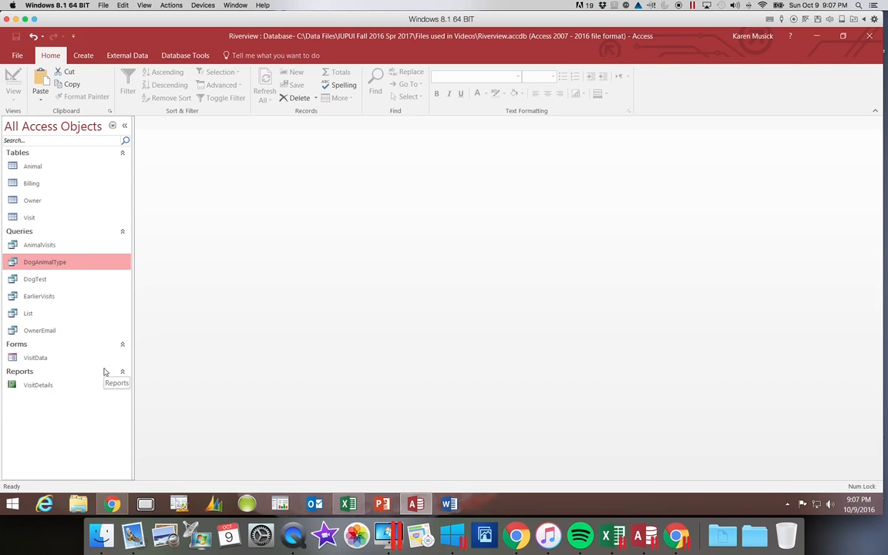
Open the EarlierVisits query and switch it to Design View
{"action": "left_click", "coordinate": [39, 297]}
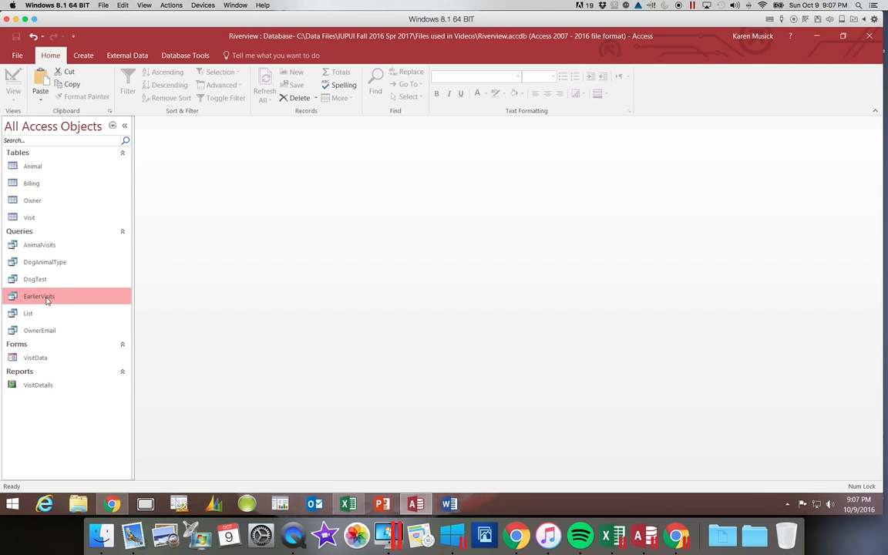
{"action": "double_click", "coordinate": [38, 297]}
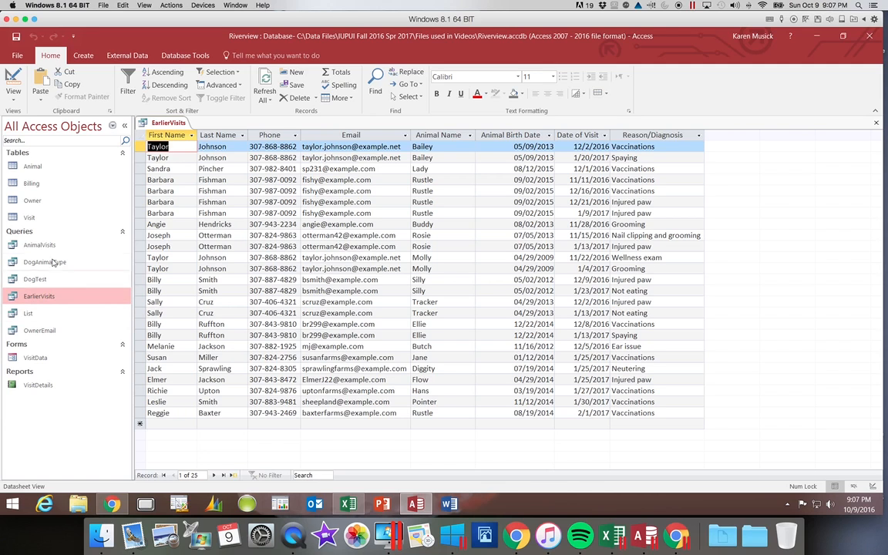
{"action": "left_click", "coordinate": [9, 77]}
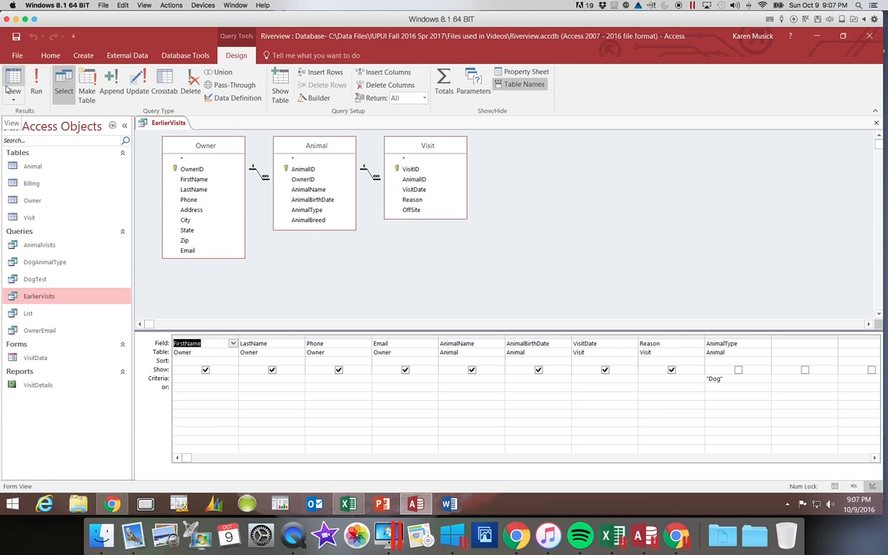
Remove the "Dog" criterion from the AnimalType field and set the field to show in the query results
{"action": "left_click", "coordinate": [728, 378]}
{"action": "left_click", "coordinate": [705, 379]}
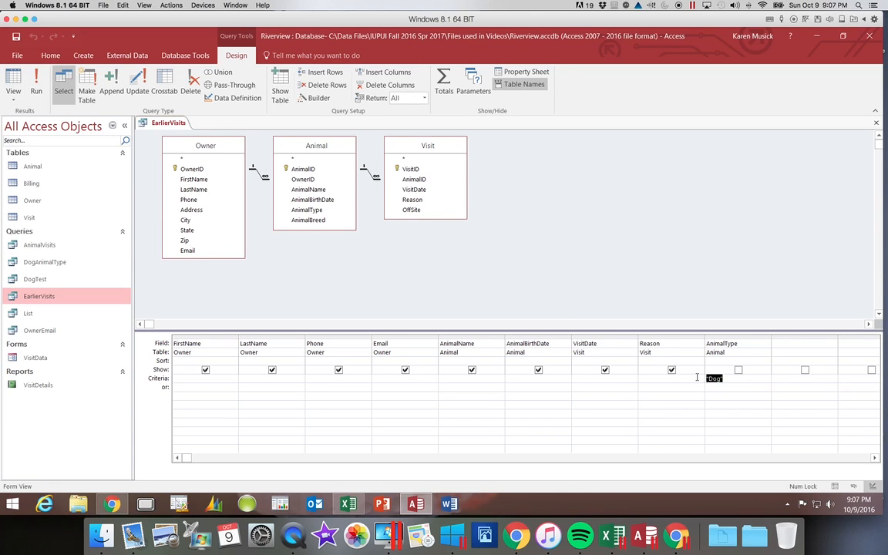
{"action": "key", "text": "Delete"}
{"action": "scroll", "coordinate": [697, 377], "scroll_direction": "right", "scroll_amount": 5}
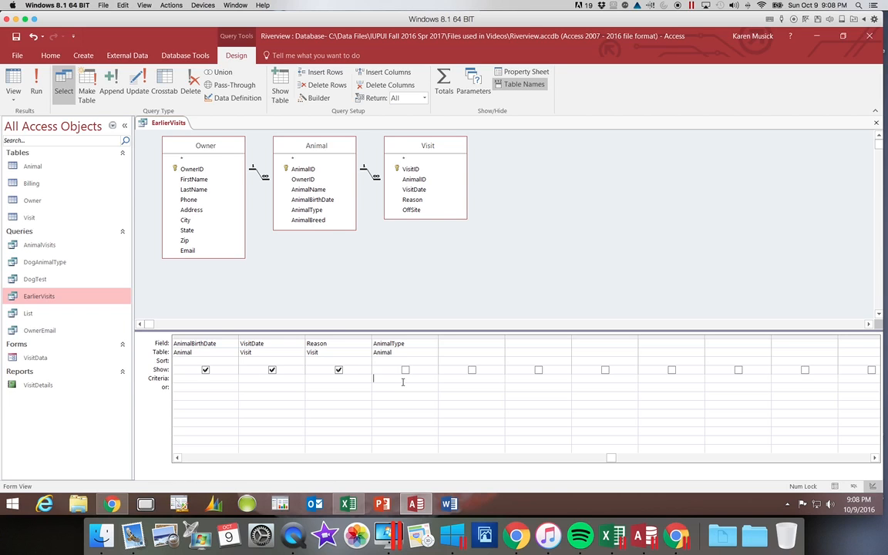
{"action": "left_click", "coordinate": [405, 370]}
{"action": "left_click_drag", "start_coordinate": [613, 458], "coordinate": [178, 458]}
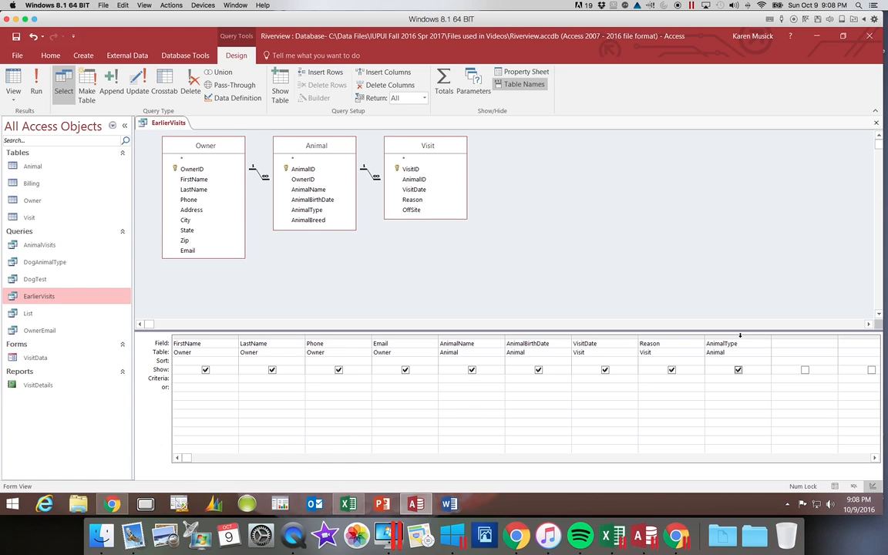
Move the AnimalType column between AnimalBirthDate and VisitDate in the query design grid
{"action": "left_click", "coordinate": [740, 337]}
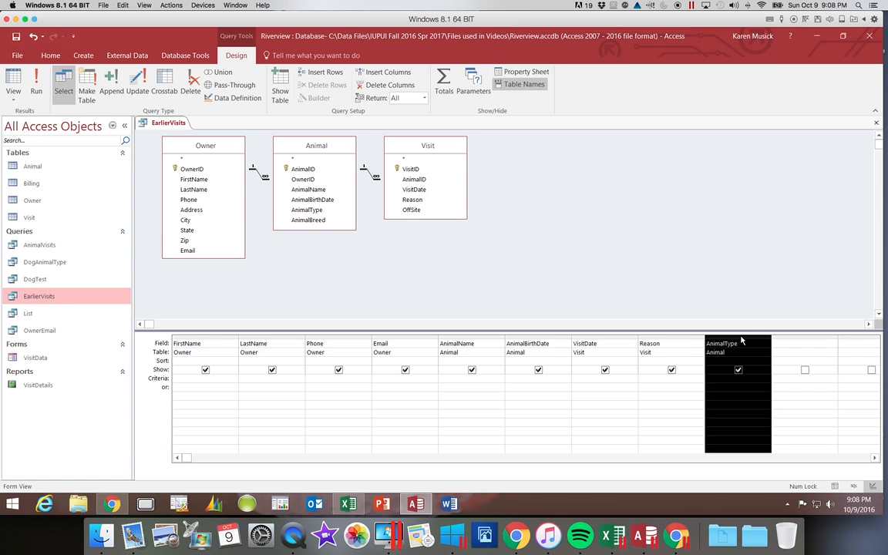
{"action": "scroll", "coordinate": [741, 340], "scroll_direction": "right", "scroll_amount": 1}
{"action": "left_click_drag", "start_coordinate": [676, 339], "coordinate": [536, 333]}
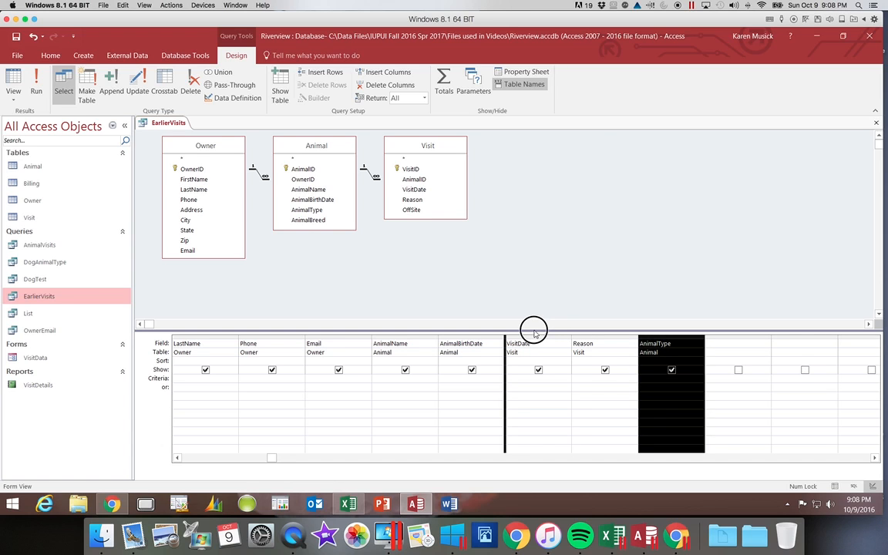
{"action": "left_click_drag", "start_coordinate": [536, 333], "coordinate": [536, 333]}
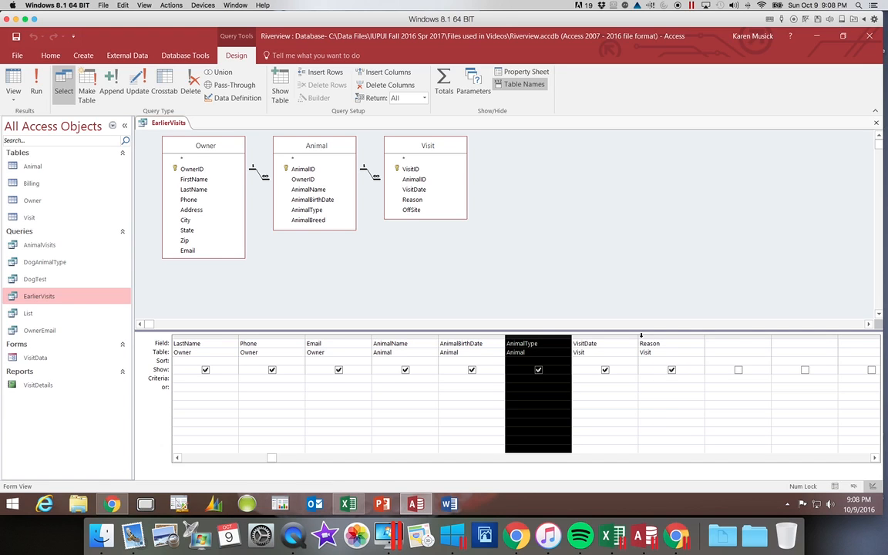
{"action": "scroll", "coordinate": [540, 370], "scroll_direction": "left", "scroll_amount": 2}
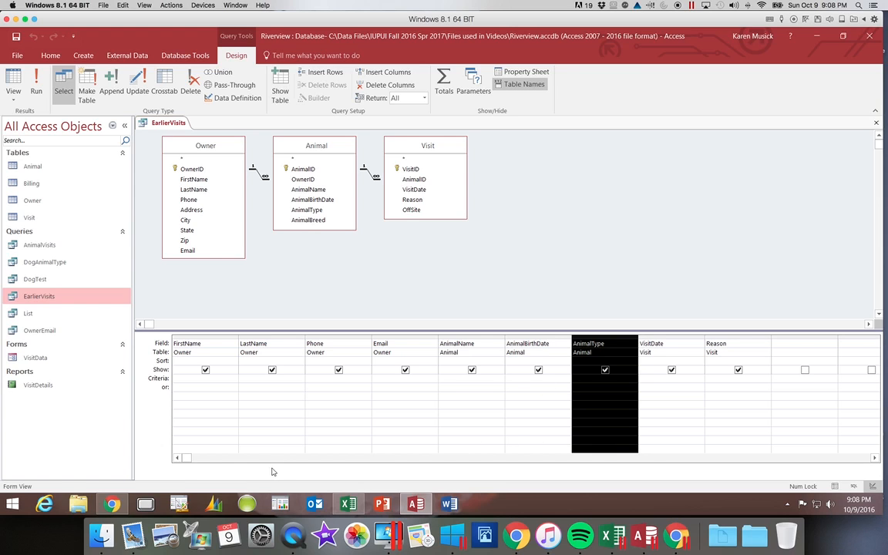
{"action": "left_click", "coordinate": [176, 458]}
{"action": "left_click", "coordinate": [309, 431]}
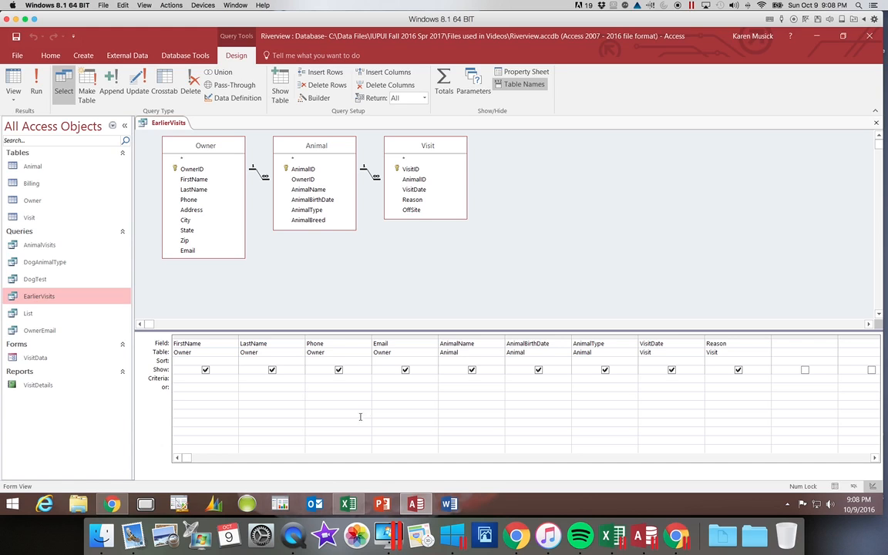
Set the VisitDate criterion to <1/1/2017 to select visits before that date
{"action": "left_click", "coordinate": [644, 378]}
{"action": "type", "text": "<"}
{"action": "type", "text": "1/1/"}
{"action": "key", "text": "BackSpace"}
{"action": "key", "text": "BackSpace"}
{"action": "key", "text": "BackSpace"}
{"action": "key", "text": "BackSpace"}
{"action": "type", "text": "1/1/2017"}
{"action": "key", "text": "Tab"}
Try the <= operator in the VisitDate criterion and remove the added equals sign
{"action": "left_click", "coordinate": [643, 378]}
{"action": "type", "text": "="}
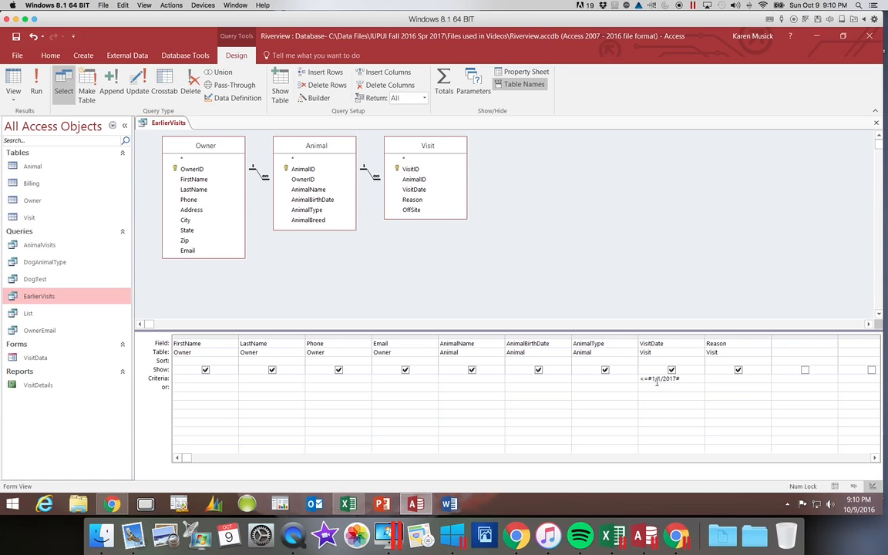
{"action": "key", "text": "BackSpace"}
Run the EarlierVisits query, look through its records and save the query
{"action": "left_click", "coordinate": [35, 82]}
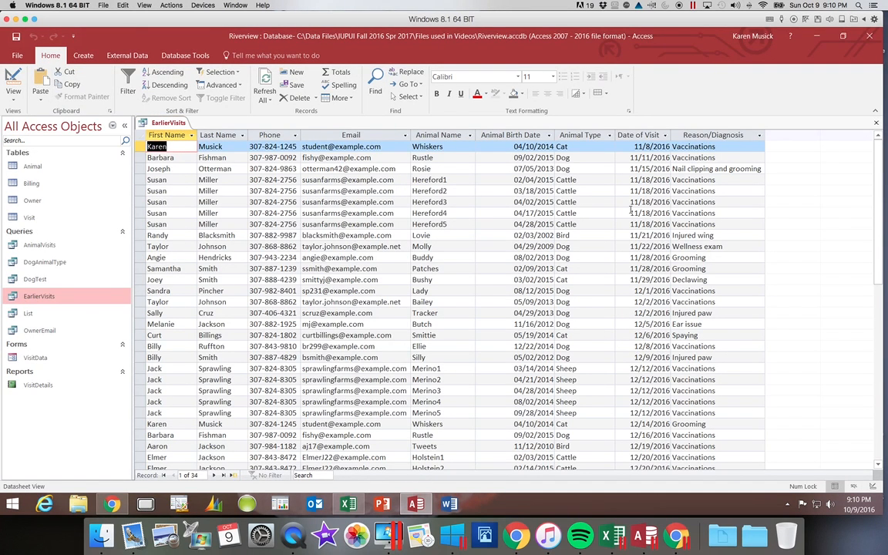
{"action": "left_click_drag", "start_coordinate": [878, 232], "coordinate": [885, 203]}
{"action": "left_click", "coordinate": [18, 40]}
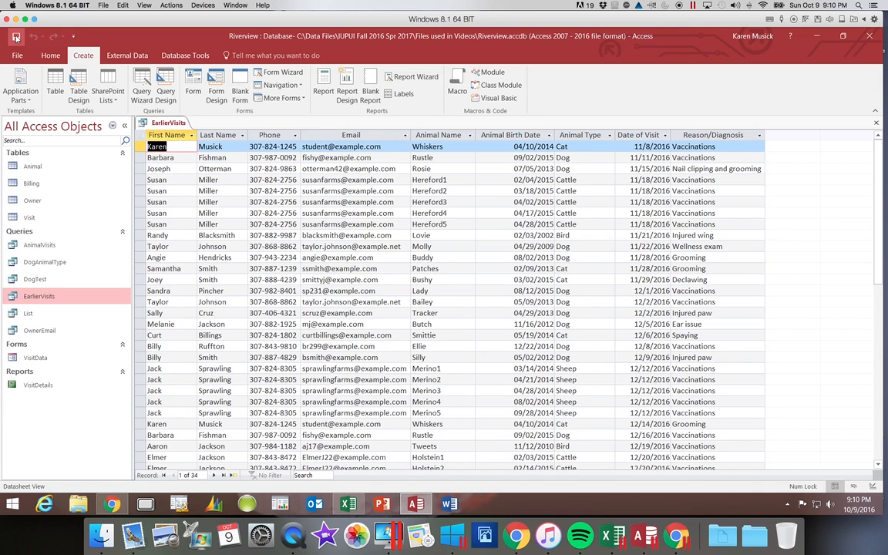
{"action": "left_click", "coordinate": [17, 37]}
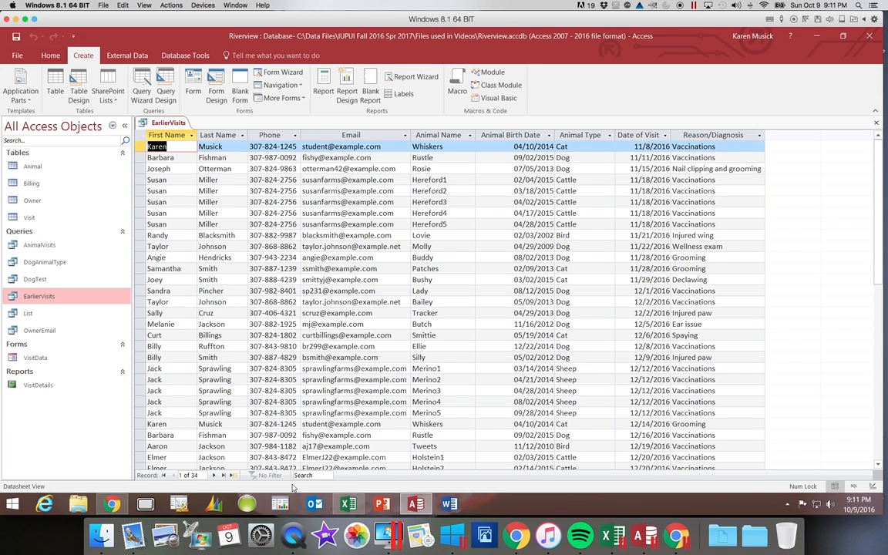
Switch to the Access Video Headers workbook in Excel and select cell P2 on the M3P5 sheet
{"action": "left_click", "coordinate": [350, 505]}
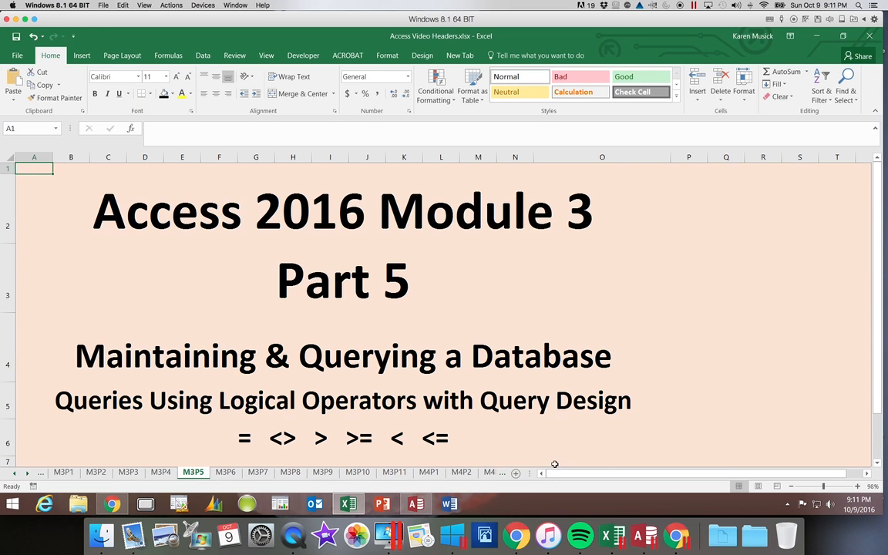
{"action": "left_click", "coordinate": [688, 214]}
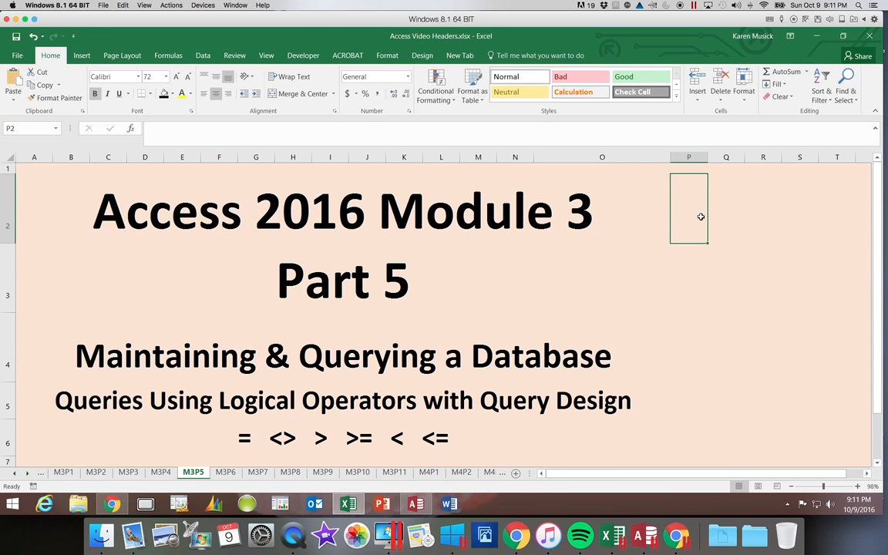